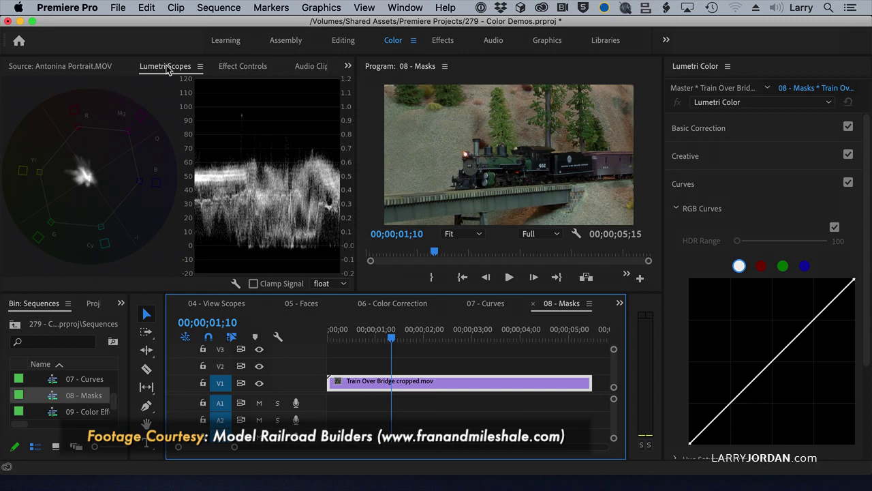
Switch to the Editing workspace layout
click(341, 42)
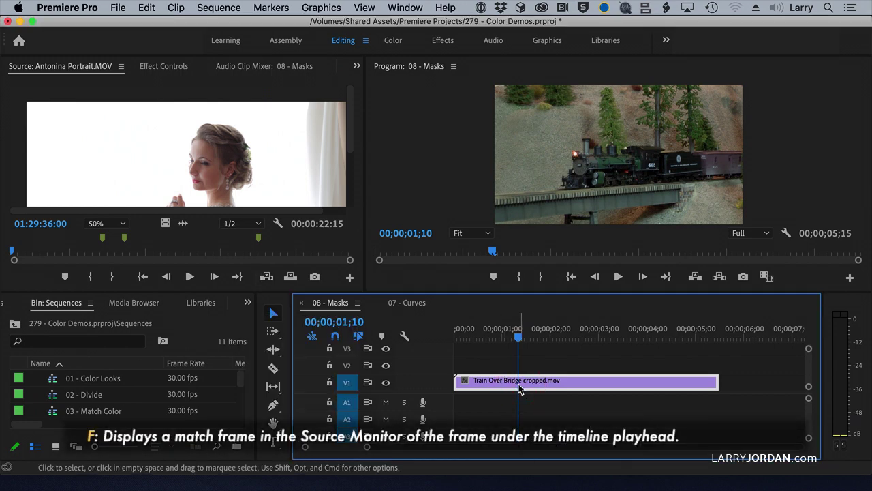
Match-frame the train clip, return the playhead to 00;00;00;00, and show Effect Controls
key(f)
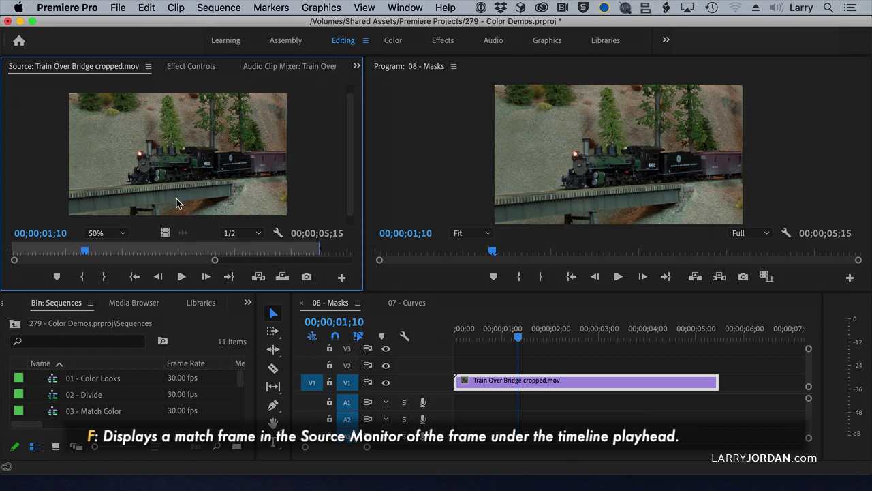
drag(518, 337, 448, 338)
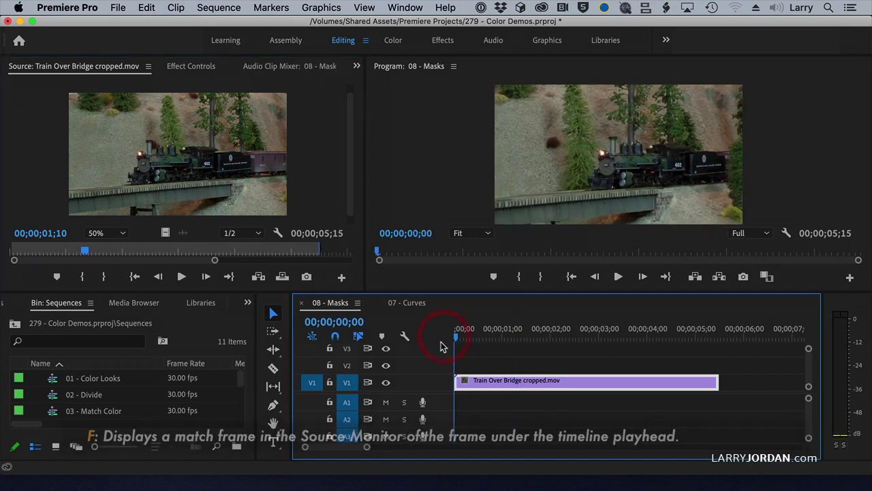
click(204, 67)
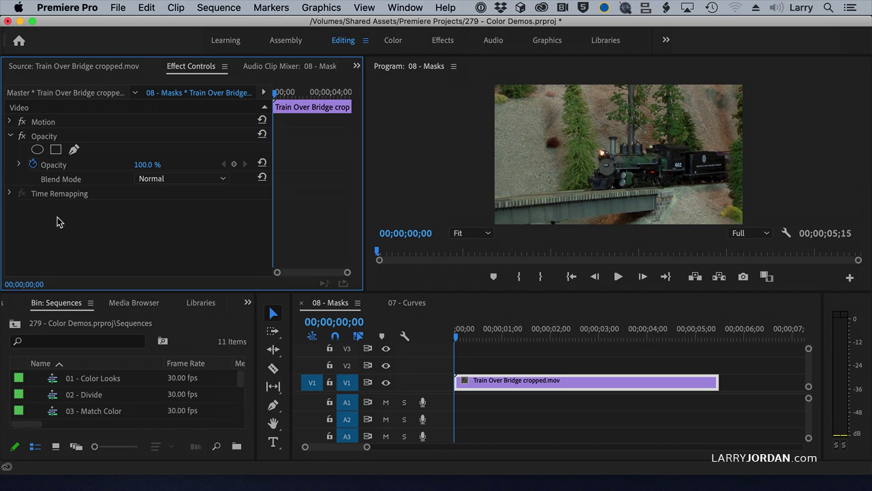
Select the train clip in the Color workspace and expand only Color Wheels & Match
click(522, 383)
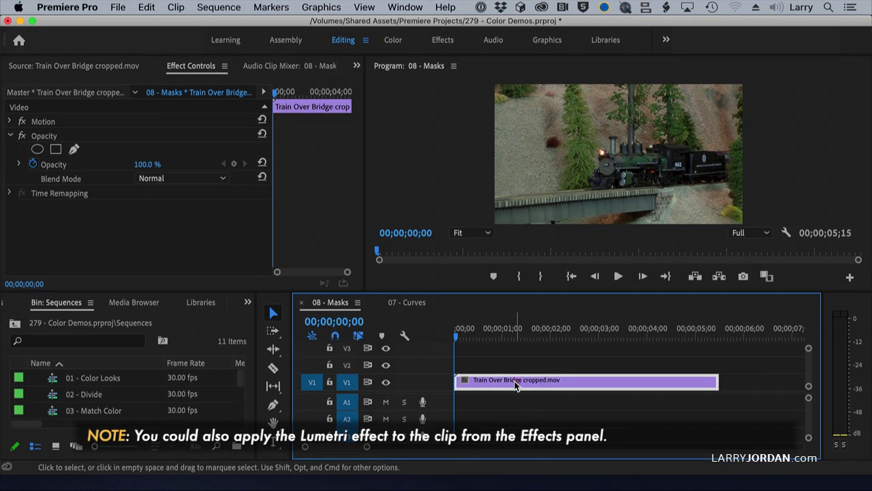
click(394, 41)
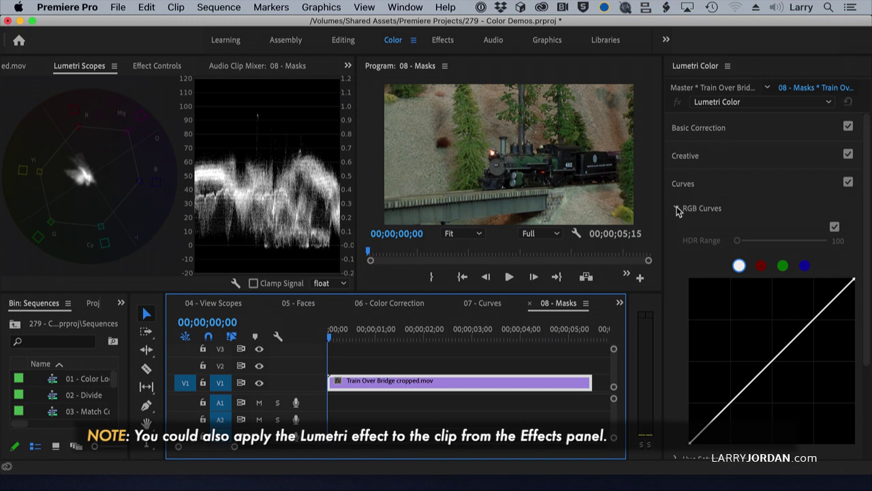
click(676, 208)
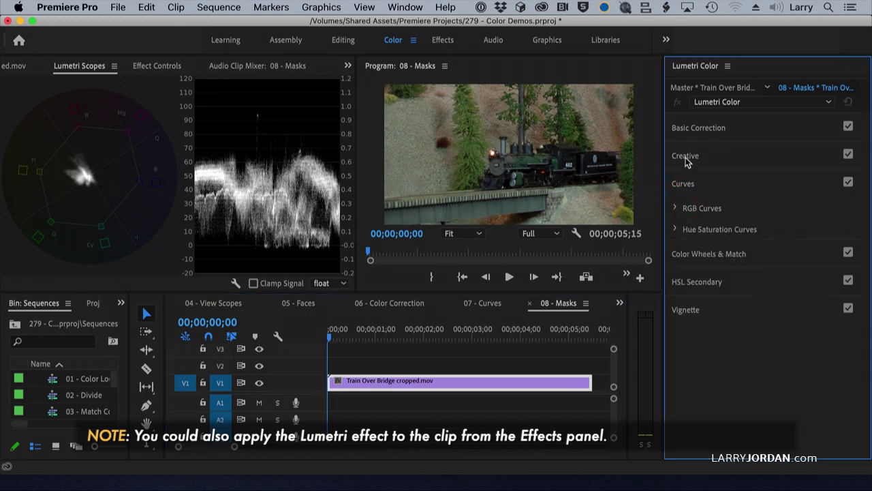
click(687, 185)
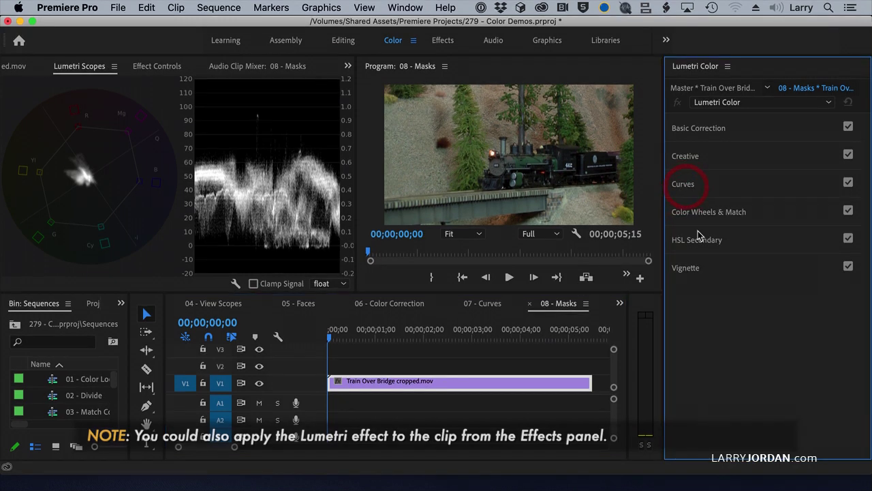
click(699, 212)
Nudge then reset Midtones, and add a four-point polygon mask to Lumetri Color
drag(735, 332, 735, 322)
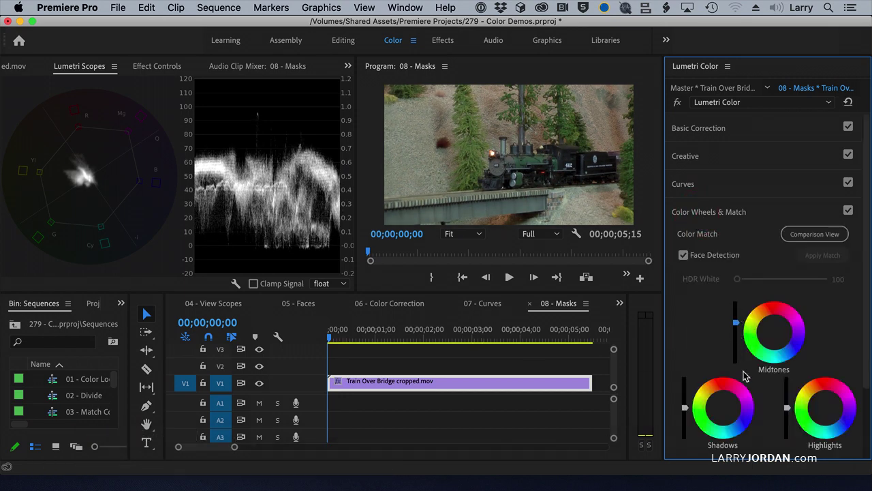
double_click(735, 327)
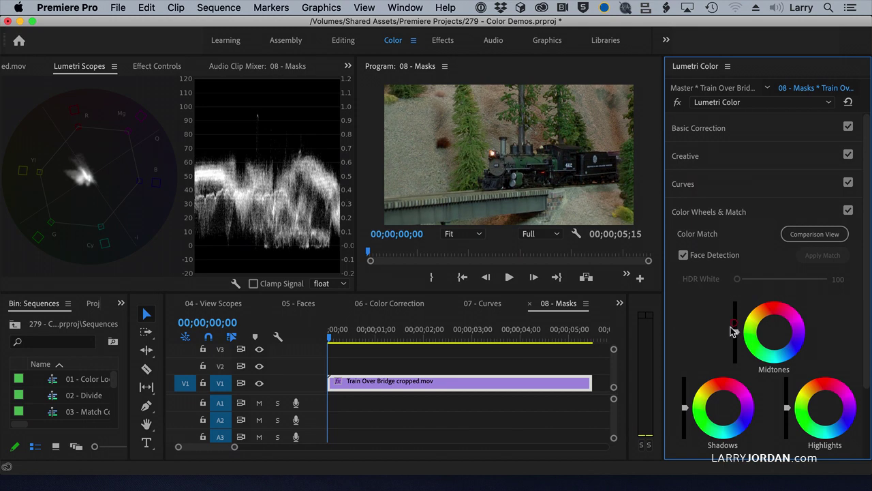
click(139, 68)
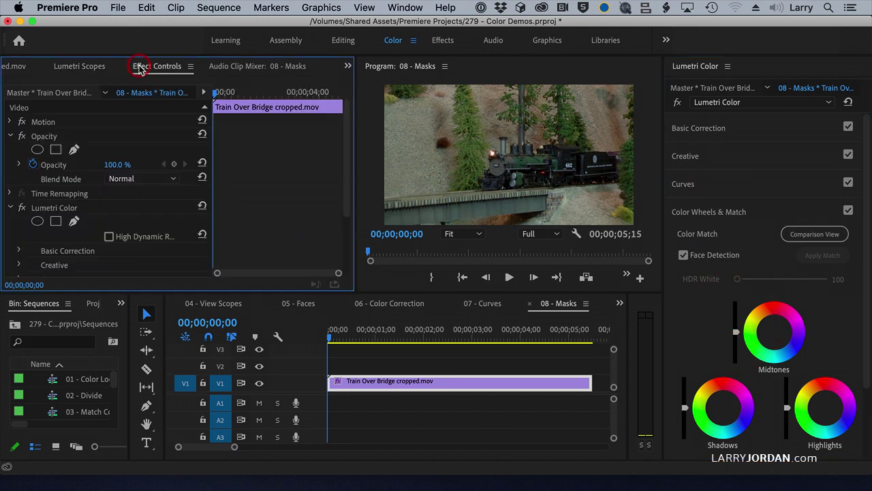
click(56, 220)
Drag the polygon mask's corners to tightly enclose the locomotive on the bridge
drag(526, 157, 577, 194)
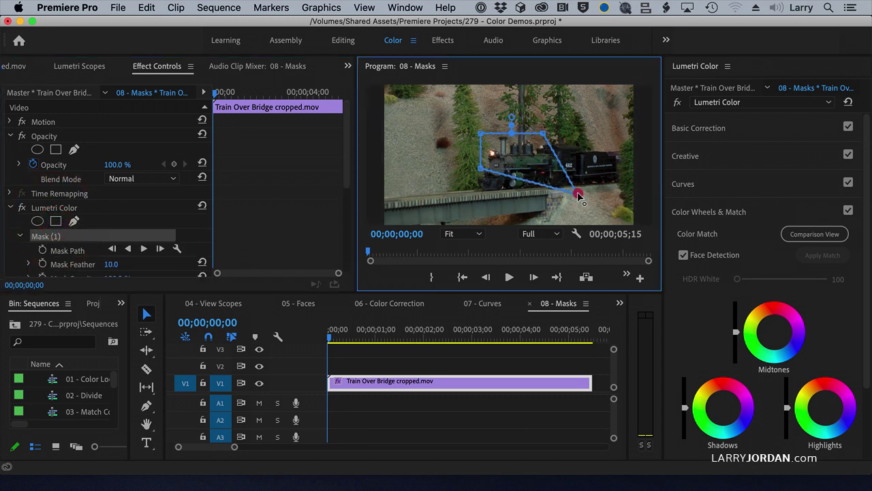
drag(545, 134, 579, 134)
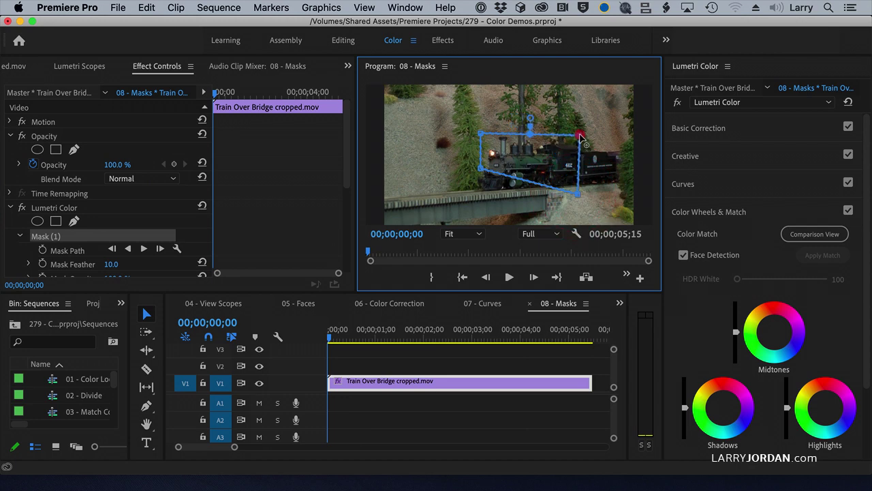
drag(577, 194, 581, 192)
drag(479, 171, 475, 196)
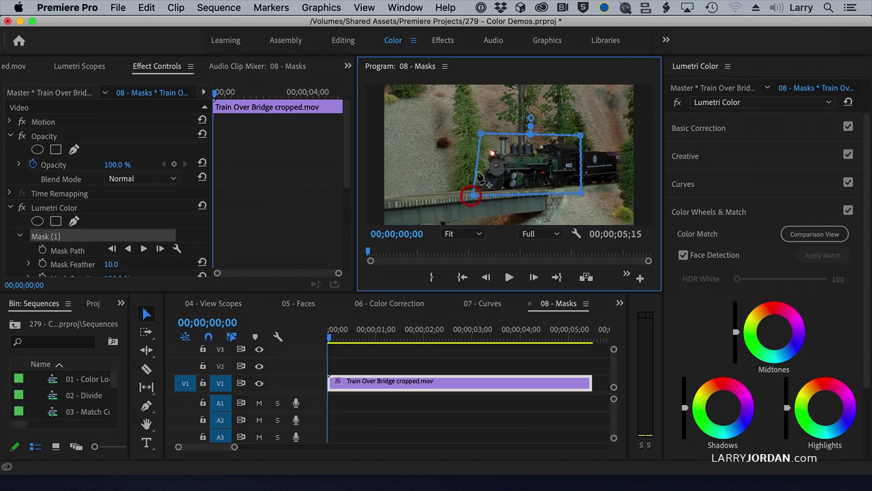
drag(481, 134, 484, 132)
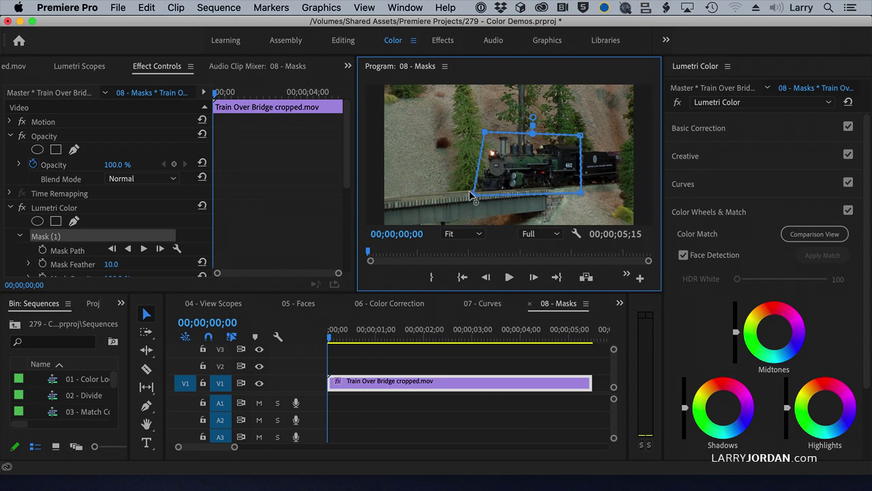
Track Mask (1) forward through the clip and scrub to confirm it follows the locomotive
click(144, 249)
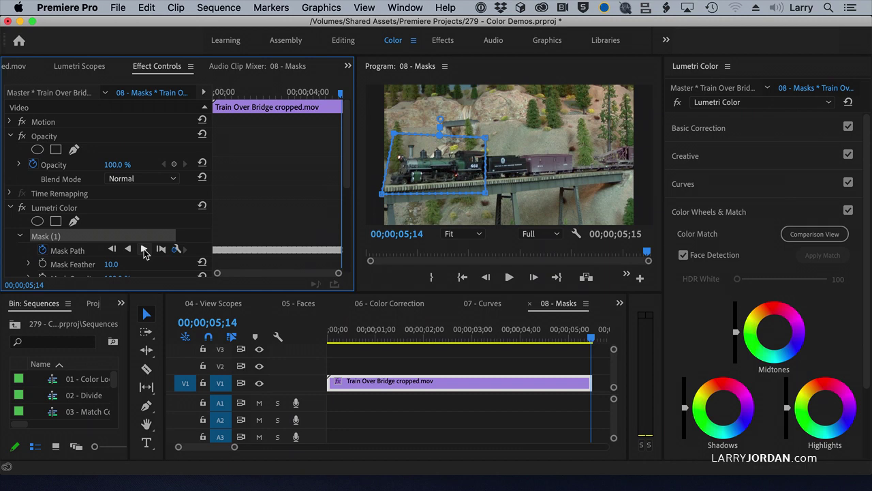
drag(403, 341, 329, 366)
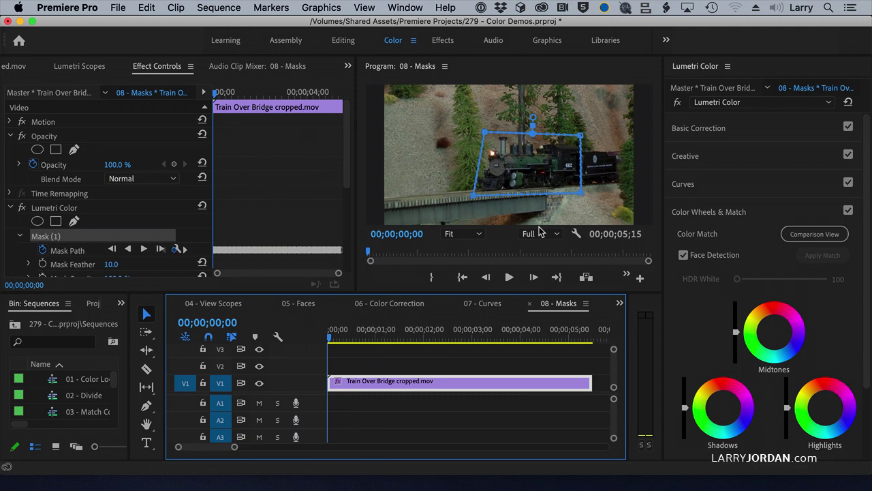
click(686, 156)
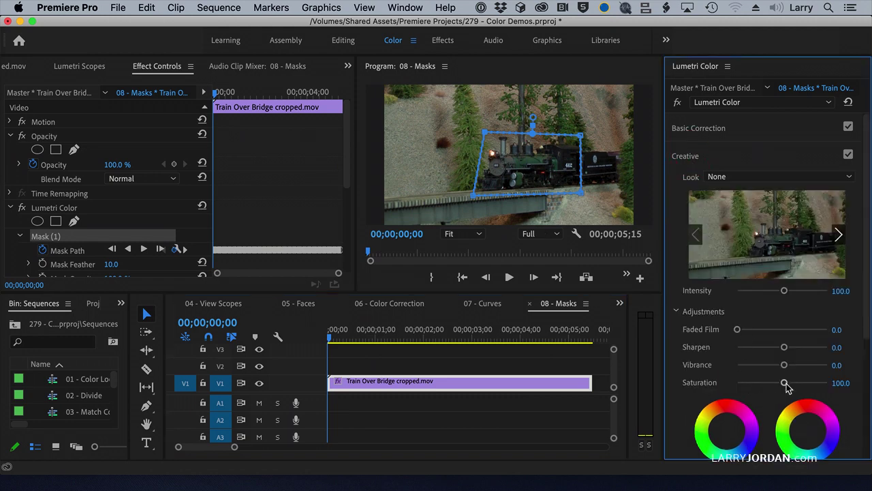
Set Saturation to 0 and invert the mask so only the train keeps color
drag(784, 383, 727, 384)
scroll(82, 197, down, 2)
scroll(81, 196, down, 2)
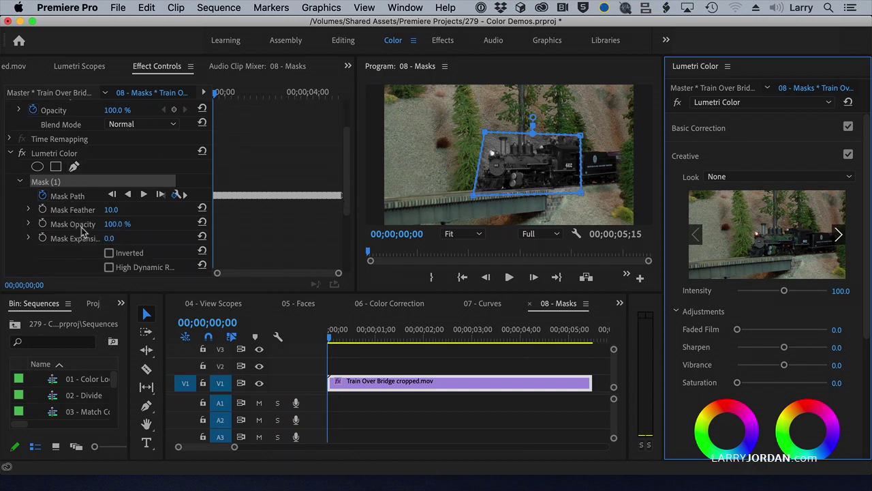
click(109, 253)
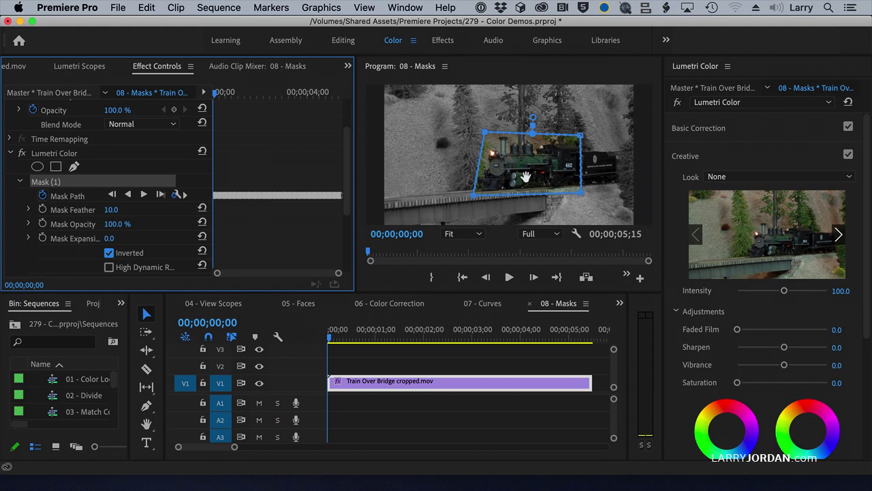
Play back the train grade, then open the 09 - Color Effects sequence
click(274, 339)
key(space)
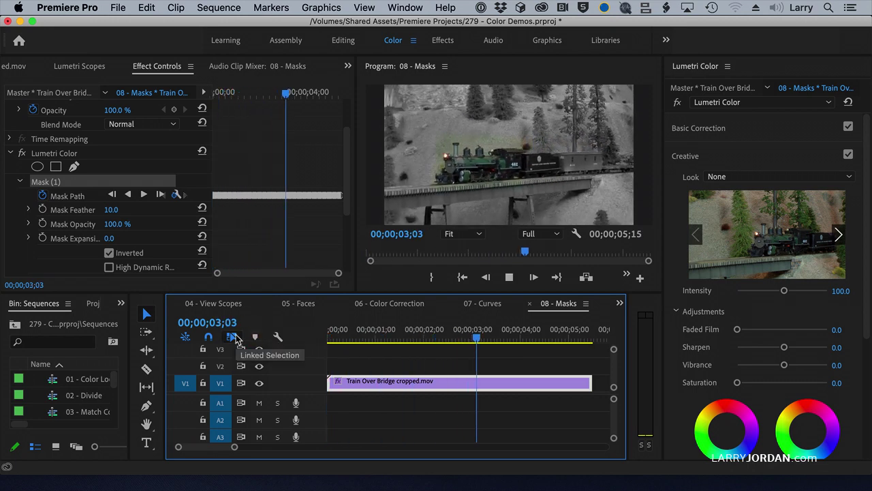
key(space)
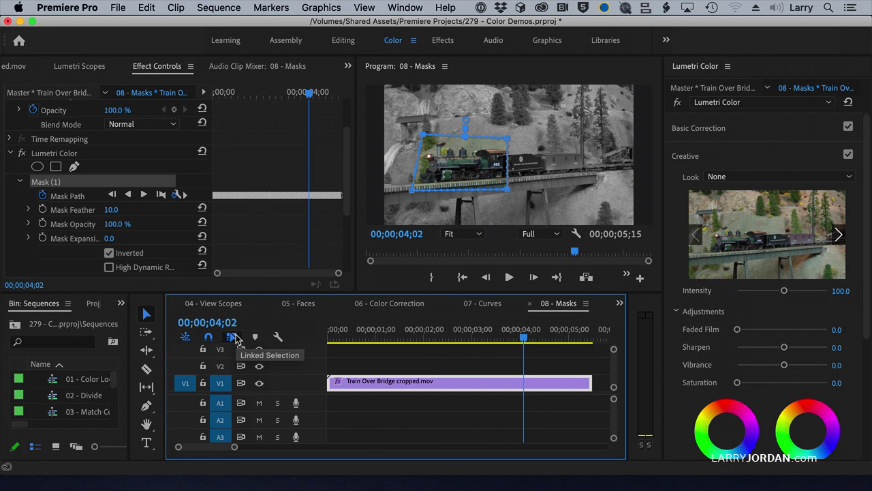
scroll(102, 401, down, 3)
scroll(87, 409, down, 3)
double_click(86, 411)
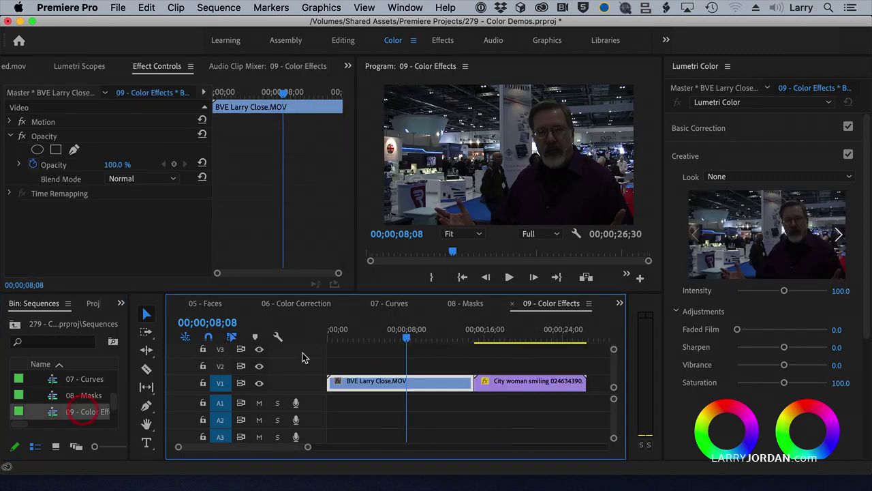
Scrub the presenter clip to about 06;53 and collapse the Creative section
mouse_move(406, 337)
mouse_down()
mouse_move(415, 336)
mouse_move(406, 340)
mouse_up()
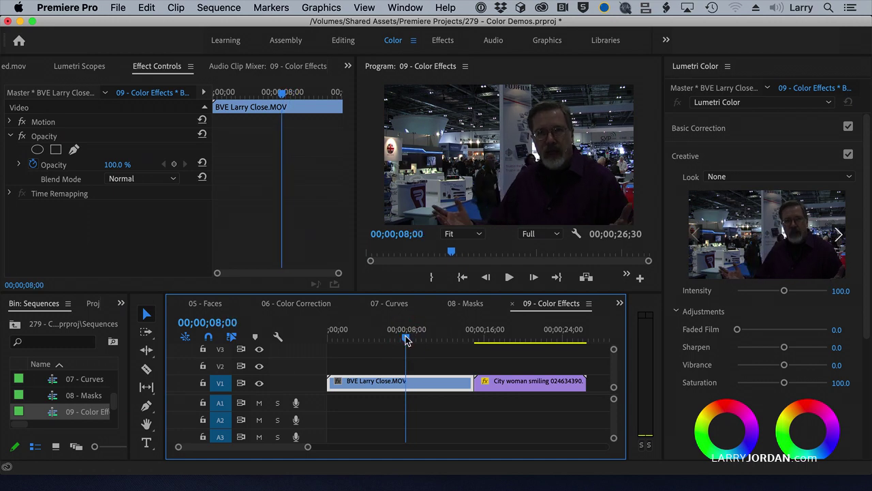
drag(406, 340, 395, 341)
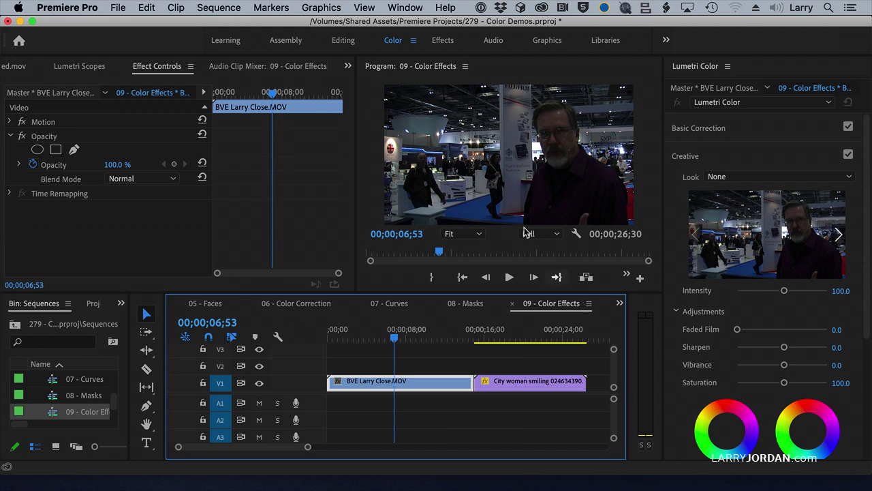
click(683, 157)
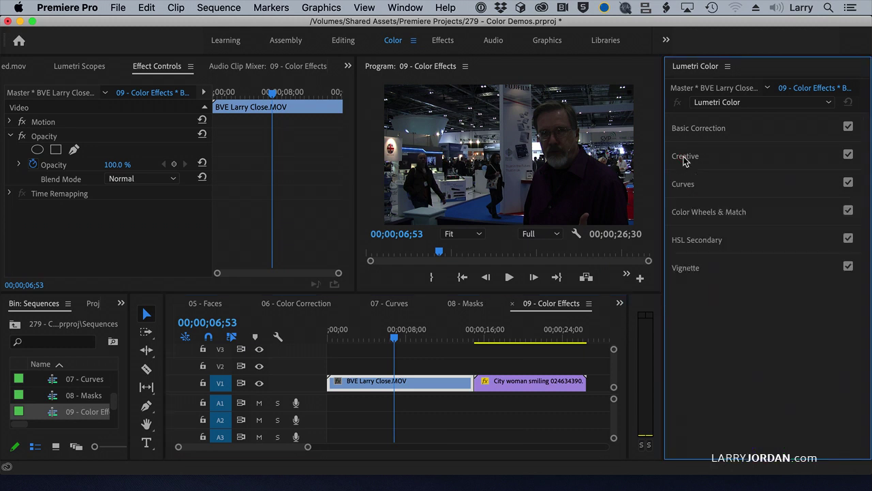
click(682, 212)
Add a rectangle mask to the presenter's Lumetri Color and stretch it over him on the right
click(737, 332)
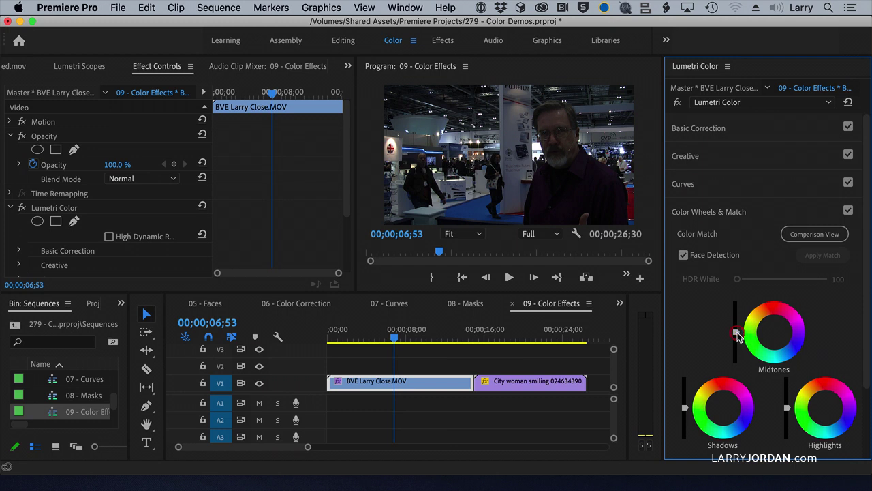
click(55, 221)
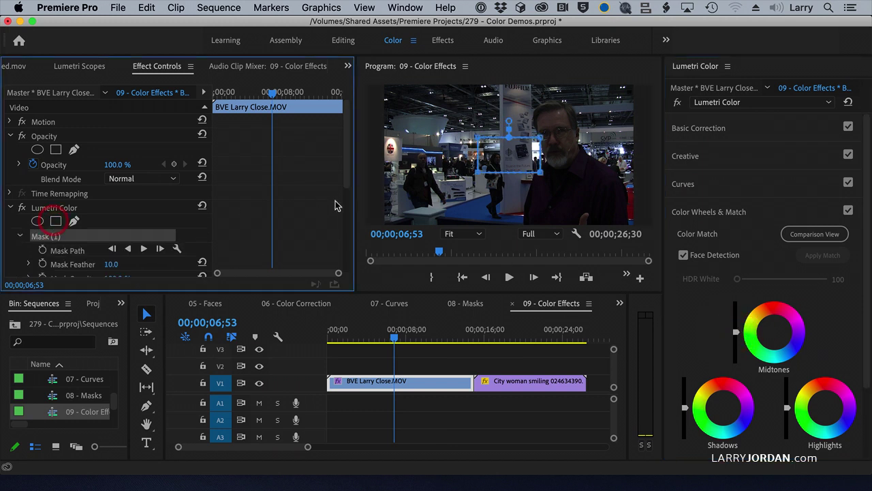
drag(521, 157, 634, 224)
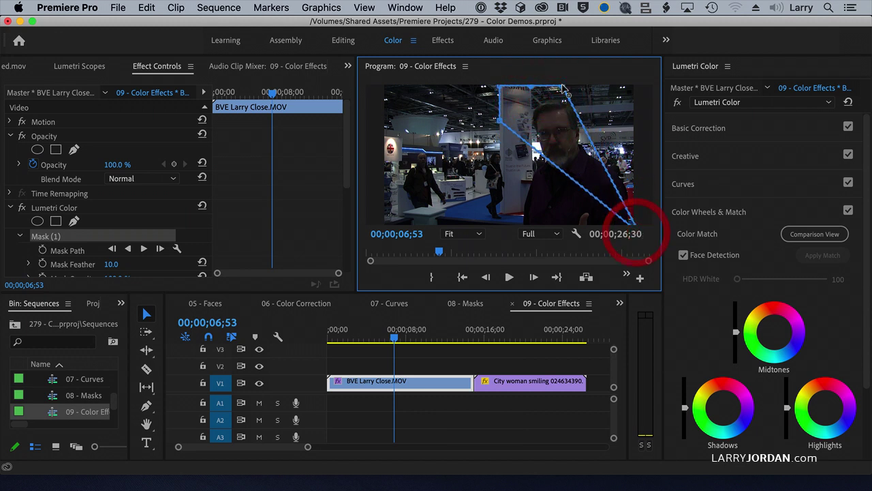
drag(566, 92, 635, 86)
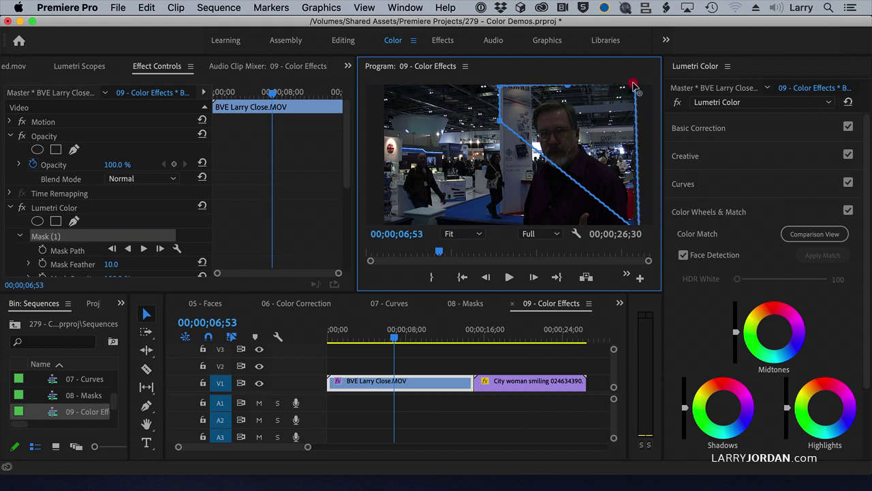
drag(502, 125, 502, 226)
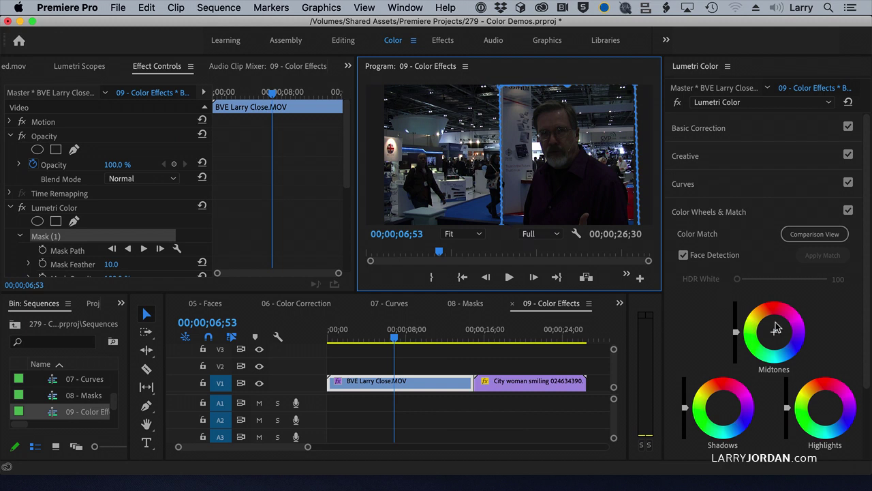
click(736, 332)
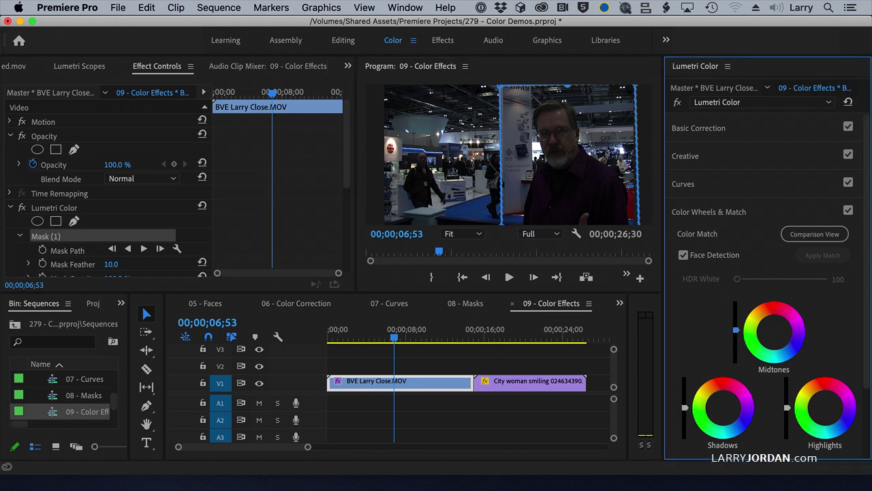
Lift Midtones slightly and push Creative Vibrance from 0.0 to 53.4, then preview a few frames
drag(736, 322, 736, 318)
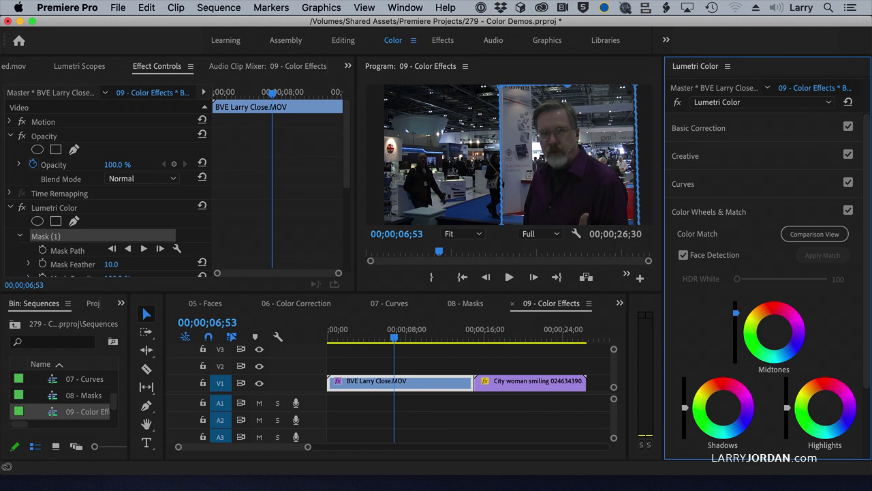
click(682, 408)
click(693, 157)
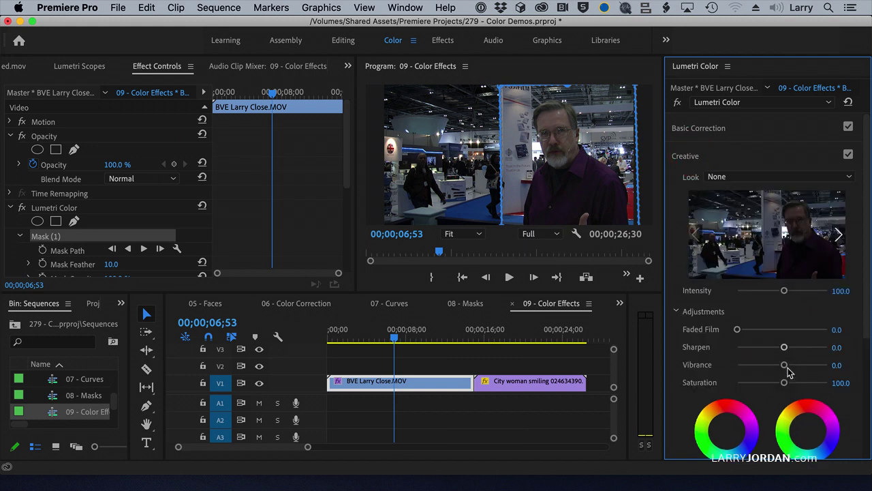
drag(785, 364, 803, 365)
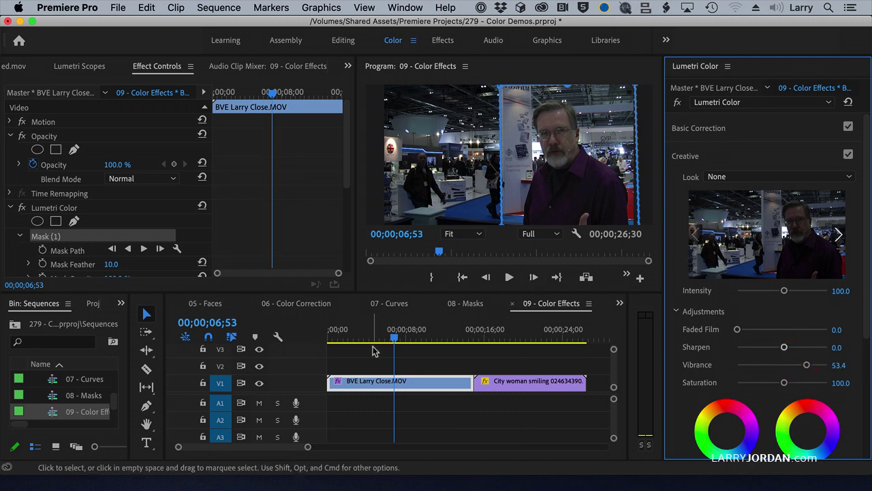
drag(394, 339, 400, 339)
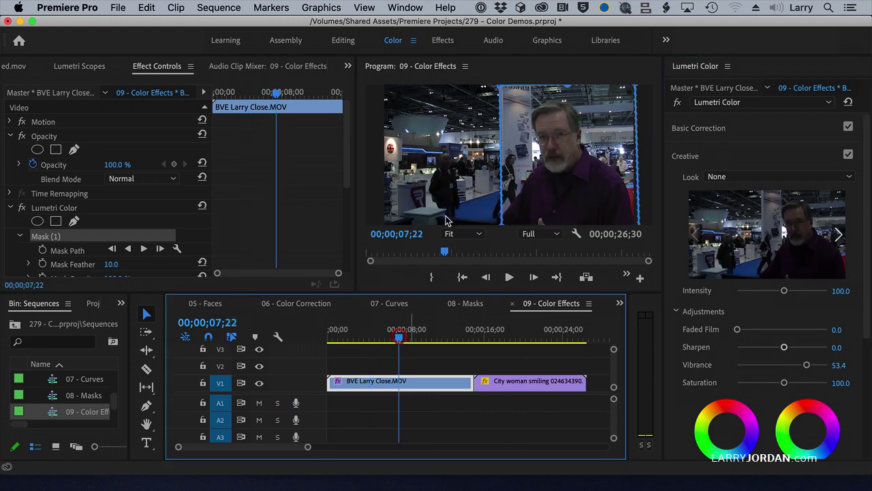
Set Mask Feather to 100 and play the sequence from the start to review the masked grade
click(113, 263)
text(1)
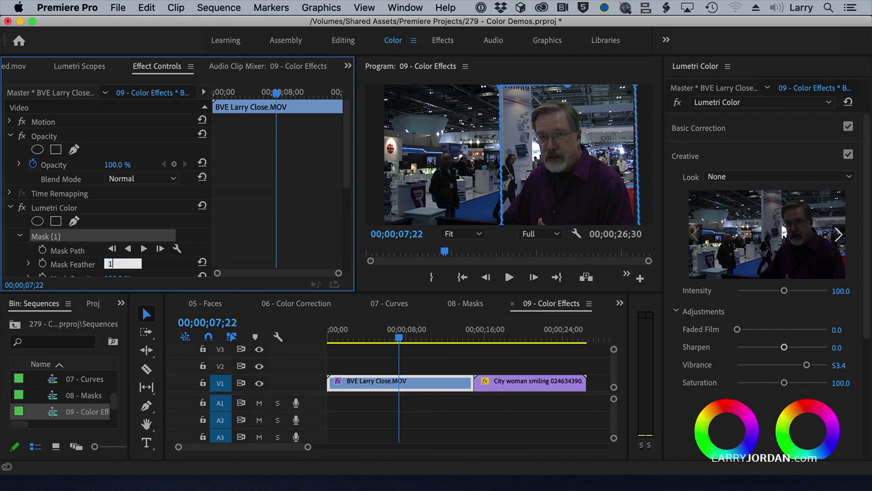
key(Return)
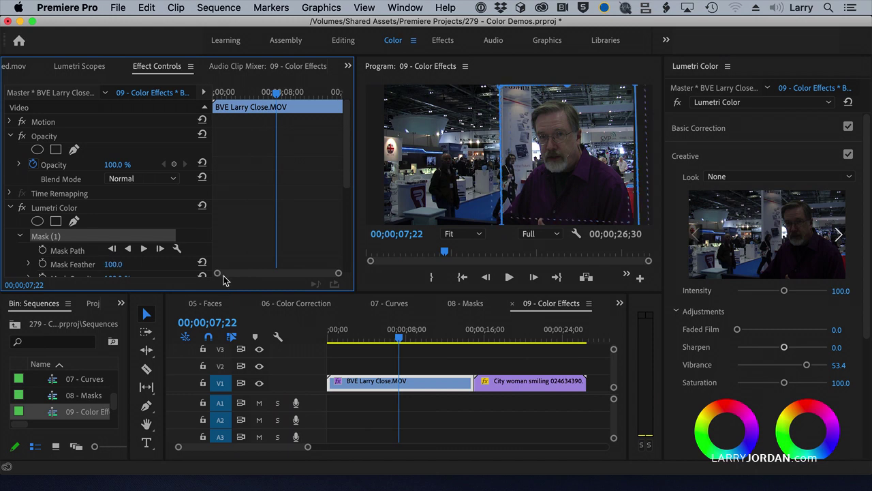
click(327, 337)
key(space)
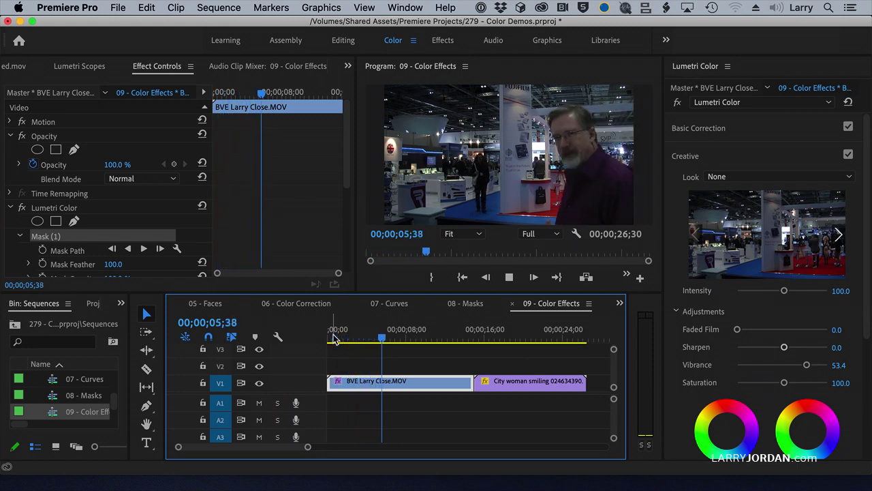
key(space)
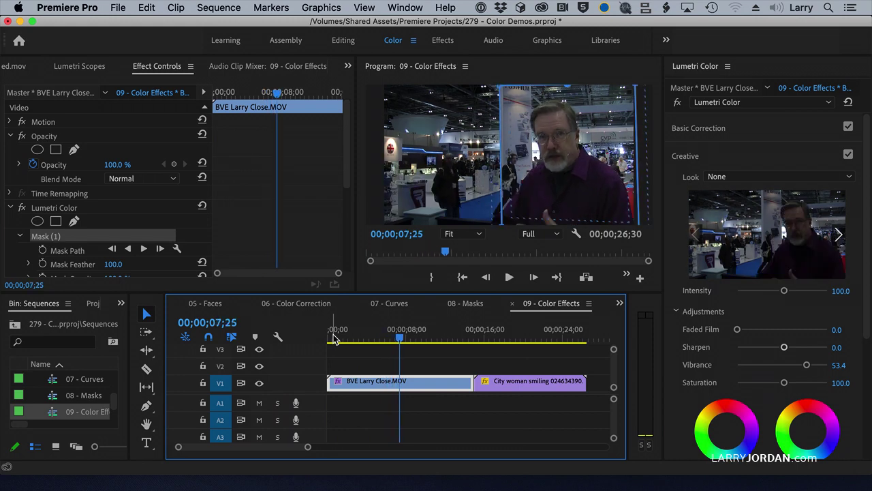
key(space)
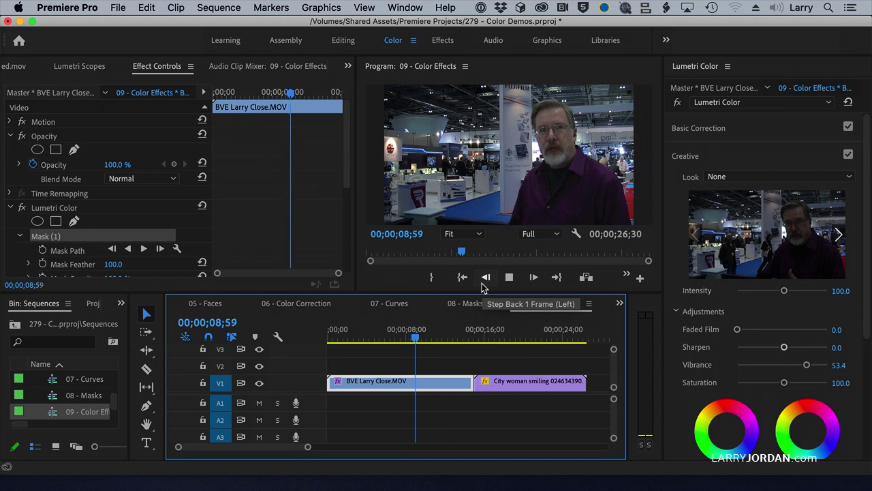
key(space)
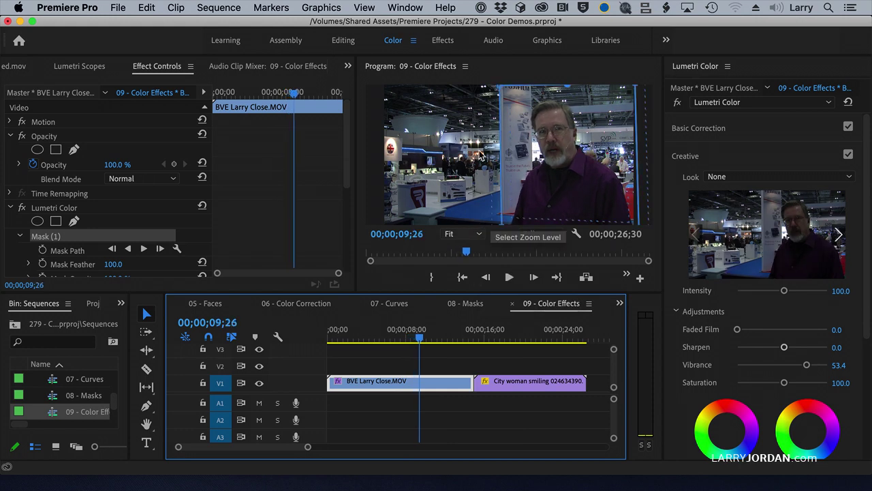